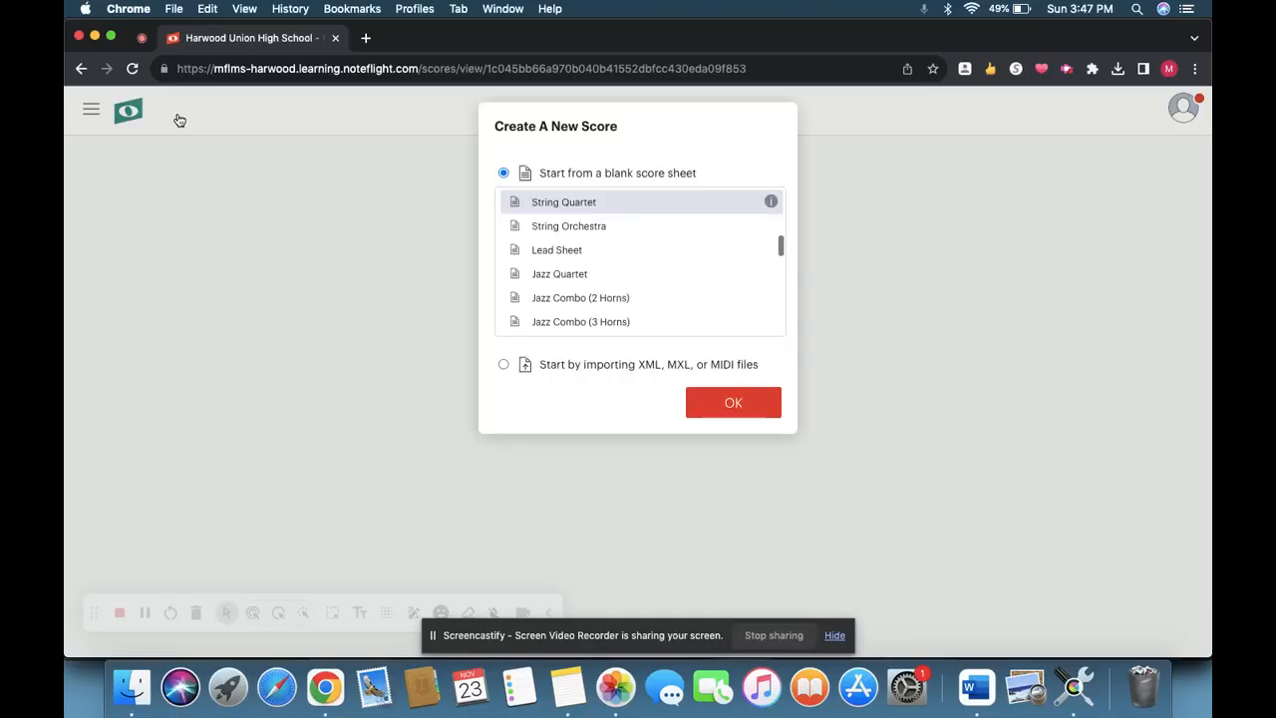
Create a new score from the blank String Quartet score sheet
{"action": "scroll", "coordinate": [598, 276], "scroll_direction": "down", "scroll_amount": 3}
{"action": "scroll", "coordinate": [597, 276], "scroll_direction": "up", "scroll_amount": 3}
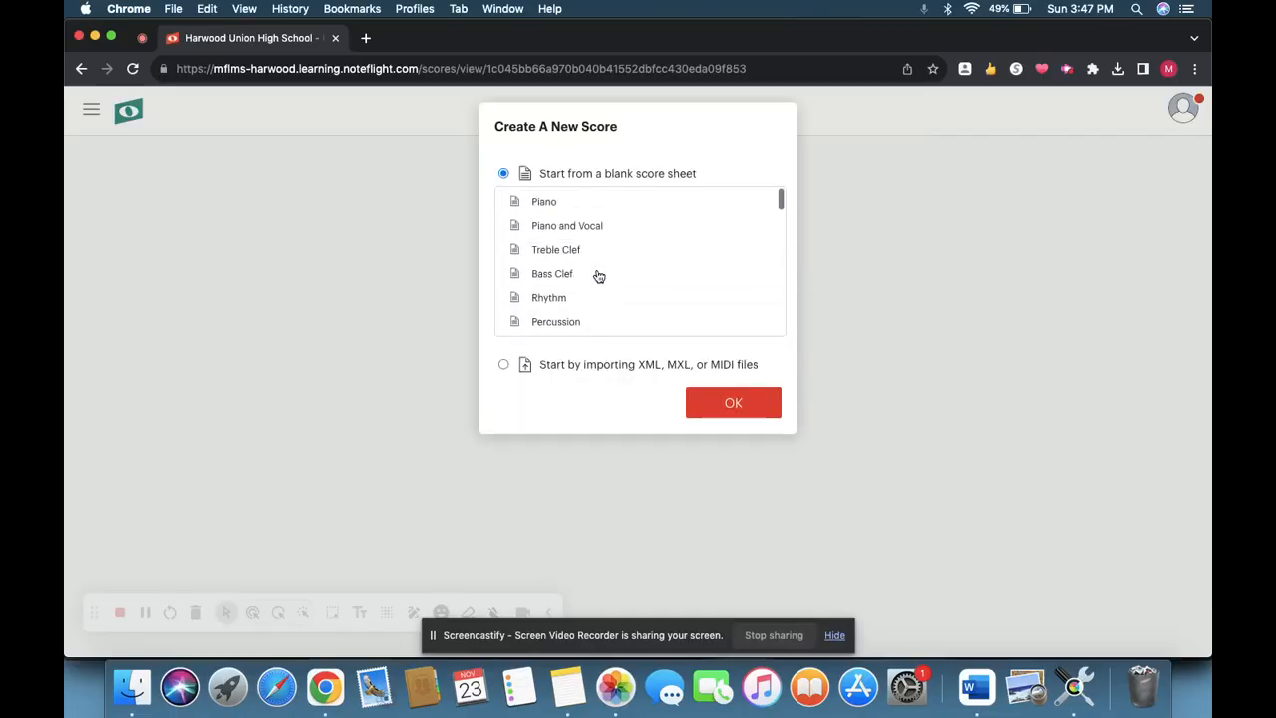
{"action": "scroll", "coordinate": [598, 276], "scroll_direction": "down", "scroll_amount": 5}
{"action": "scroll", "coordinate": [598, 276], "scroll_direction": "down", "scroll_amount": 10}
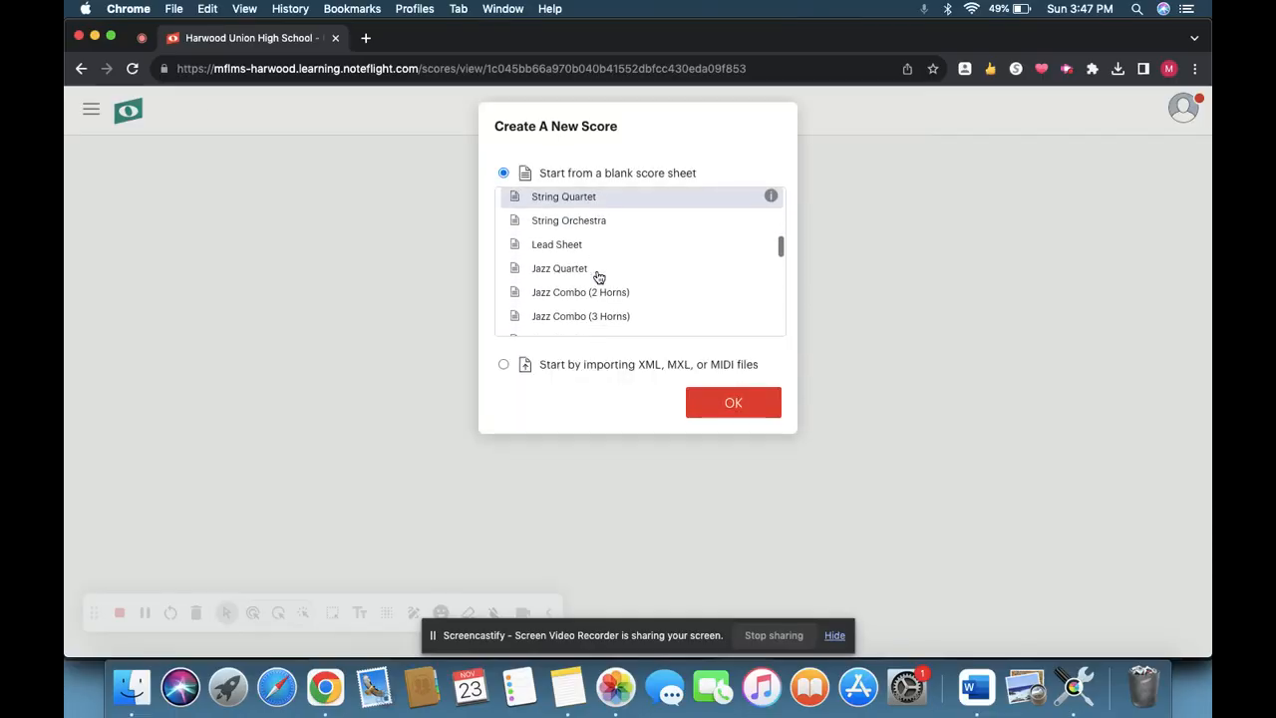
{"action": "scroll", "coordinate": [598, 277], "scroll_direction": "down", "scroll_amount": 2}
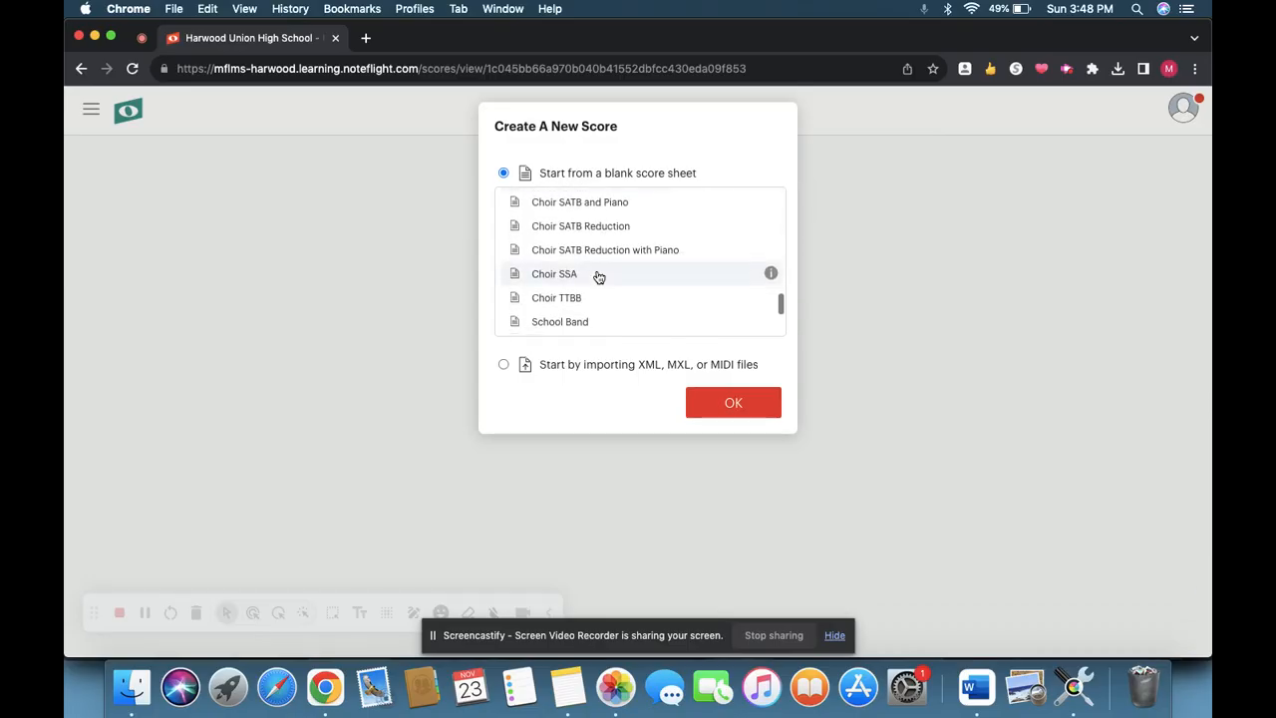
{"action": "scroll", "coordinate": [598, 276], "scroll_direction": "up", "scroll_amount": 8}
{"action": "scroll", "coordinate": [598, 276], "scroll_direction": "up", "scroll_amount": 2}
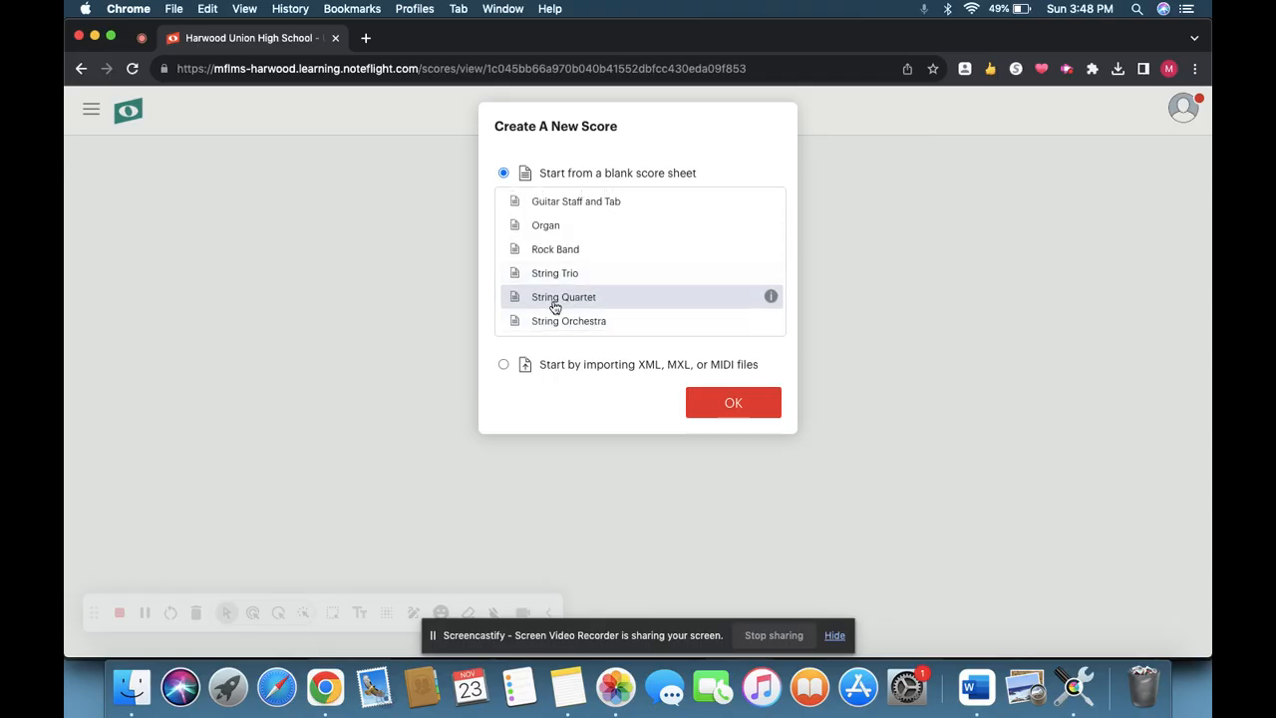
{"action": "left_click", "coordinate": [727, 404]}
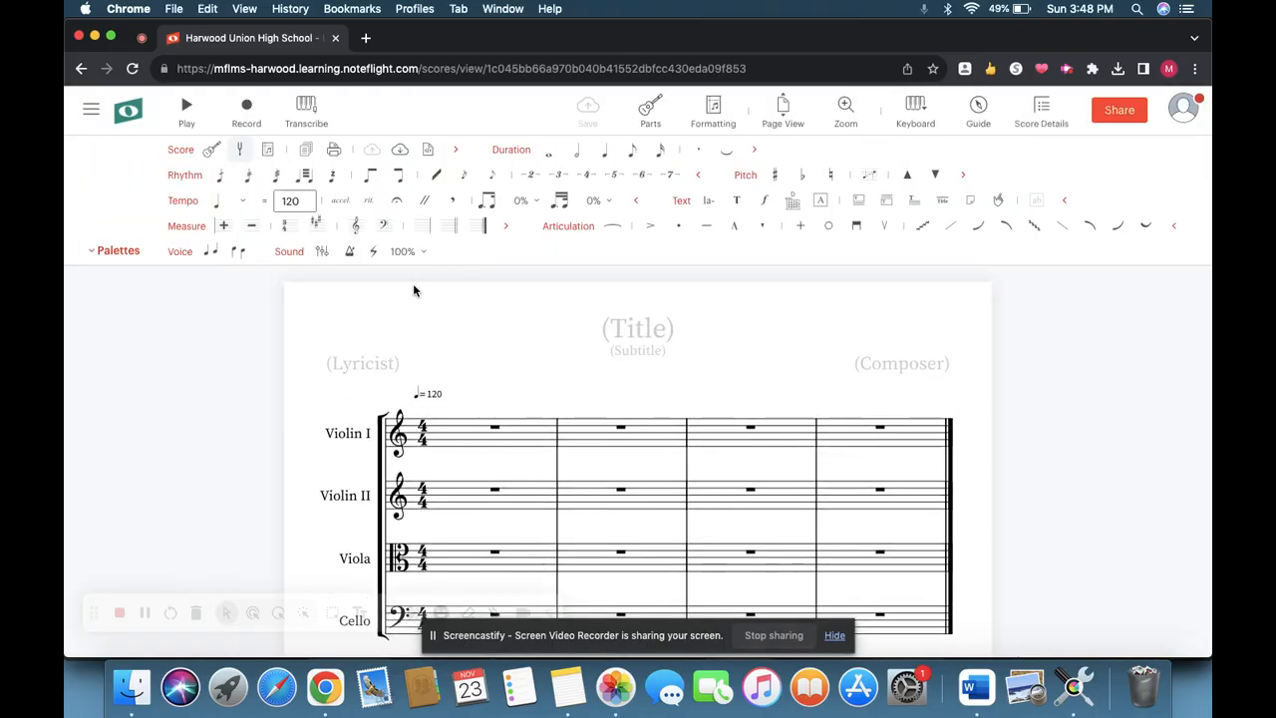
Title the score "Quartet Piece"
{"action": "scroll", "coordinate": [415, 319], "scroll_direction": "down", "scroll_amount": 2}
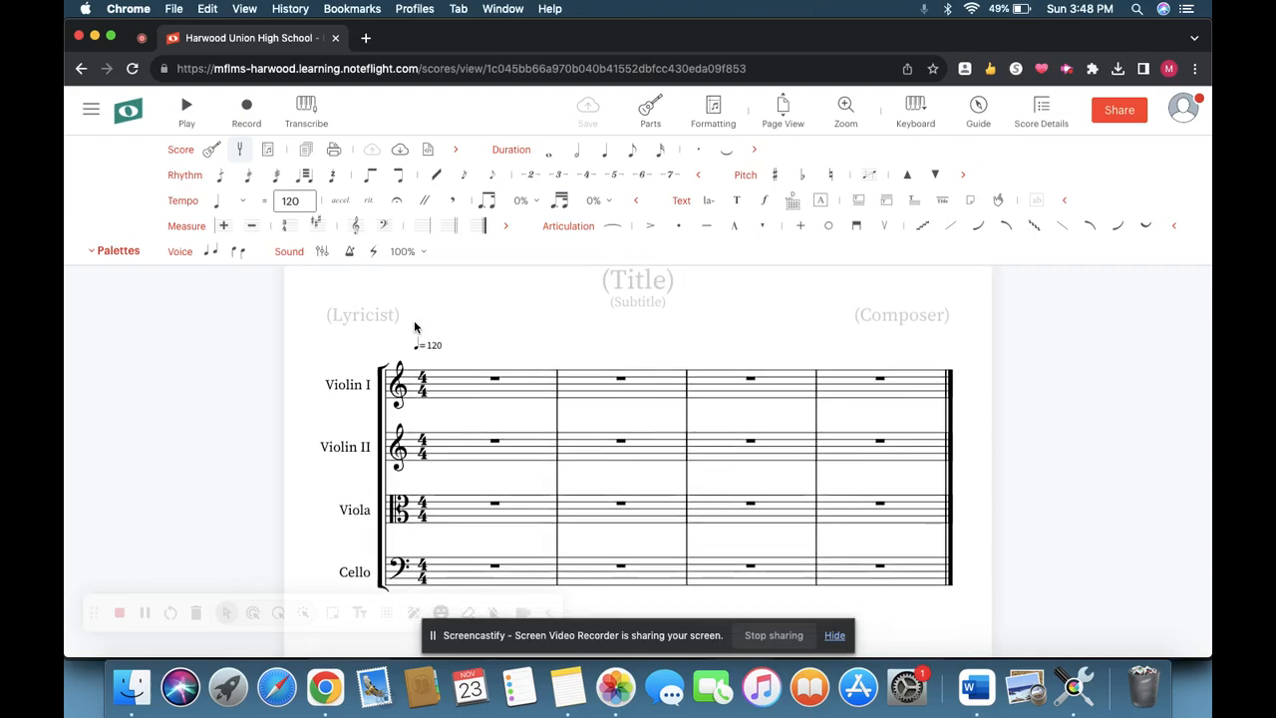
{"action": "scroll", "coordinate": [415, 327], "scroll_direction": "up", "scroll_amount": 1}
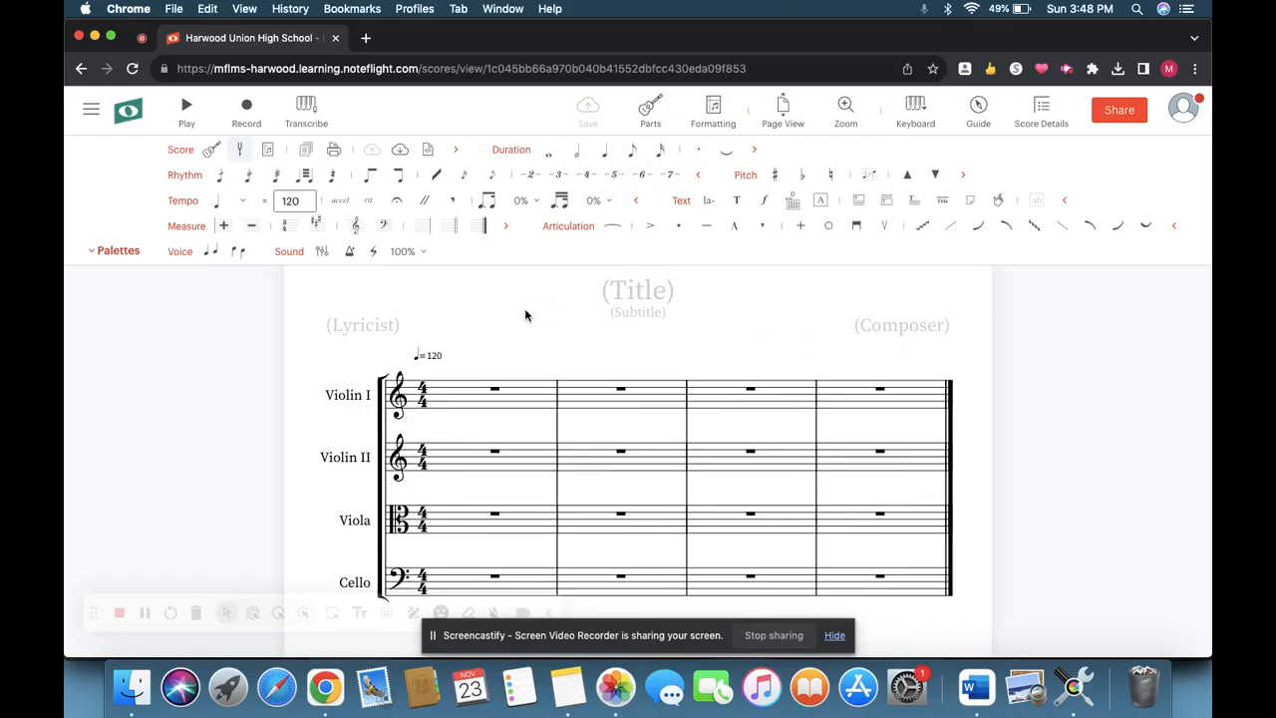
{"action": "left_click", "coordinate": [630, 290]}
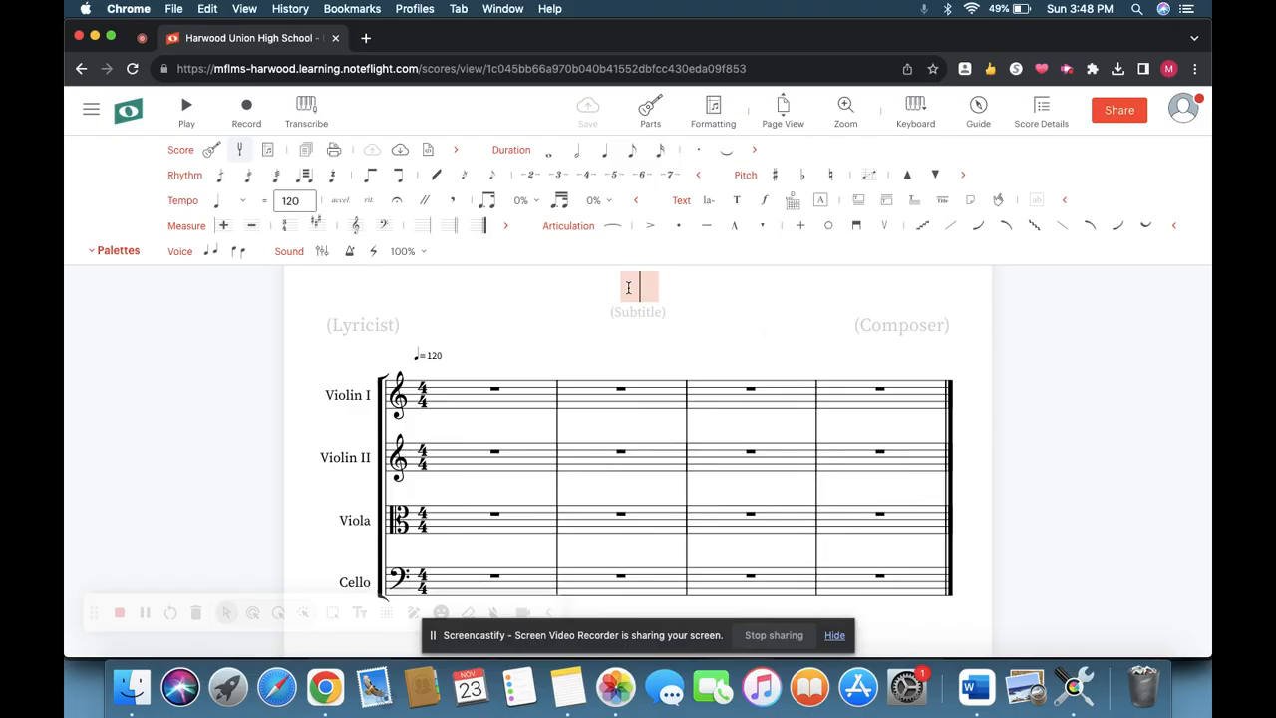
{"action": "type", "text": "Quartet"}
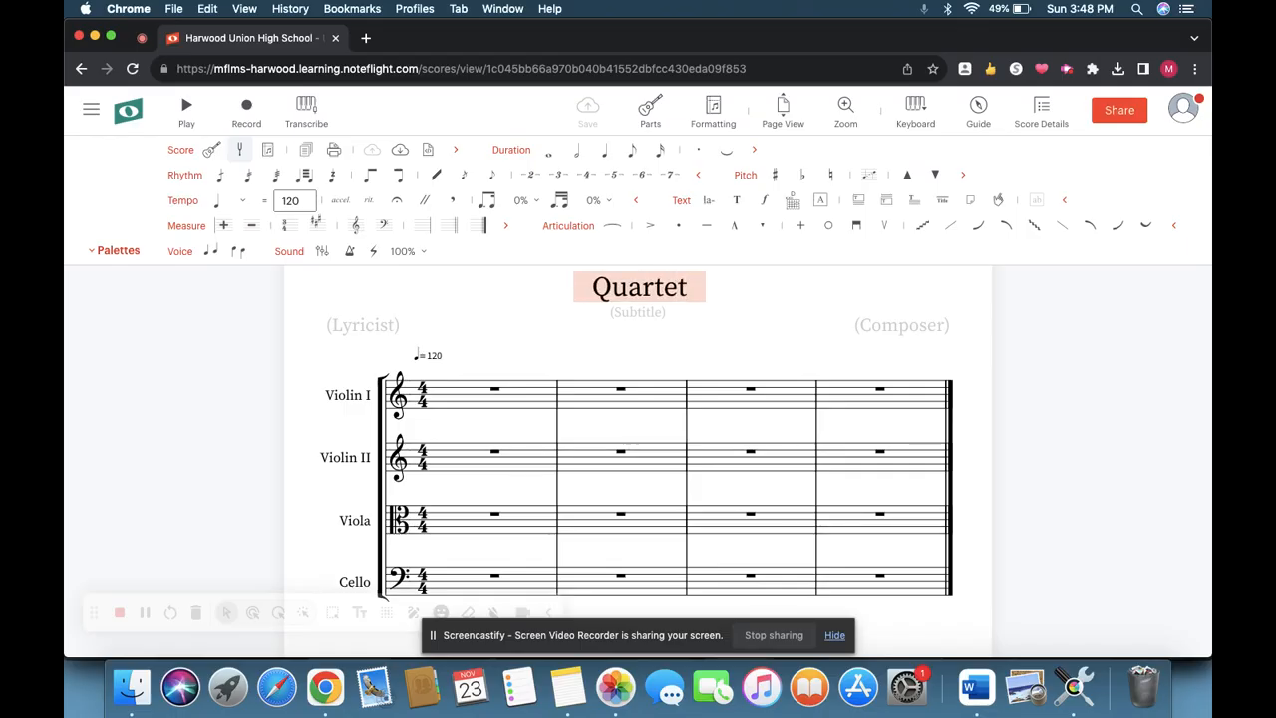
{"action": "type", "text": " P"}
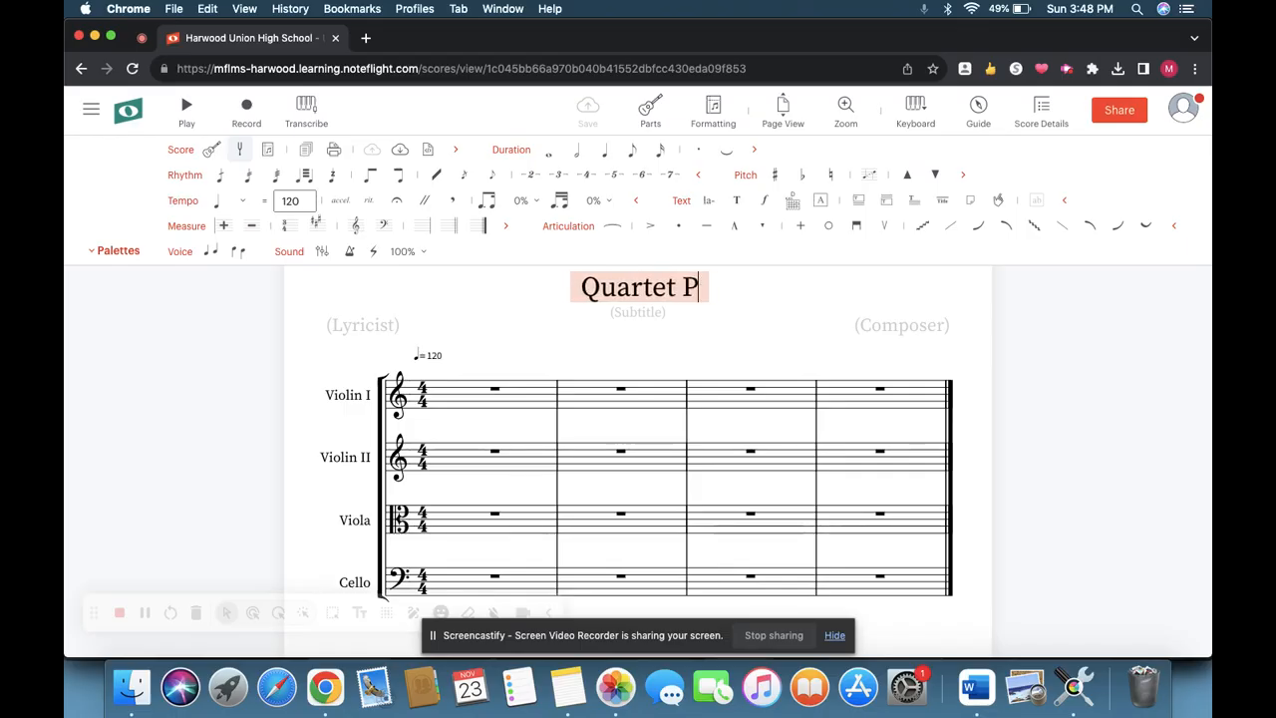
{"action": "type", "text": "iece"}
Fill in the composer credit with the composer's full name
{"action": "left_click", "coordinate": [909, 327]}
{"action": "type", "text": "Mo"}
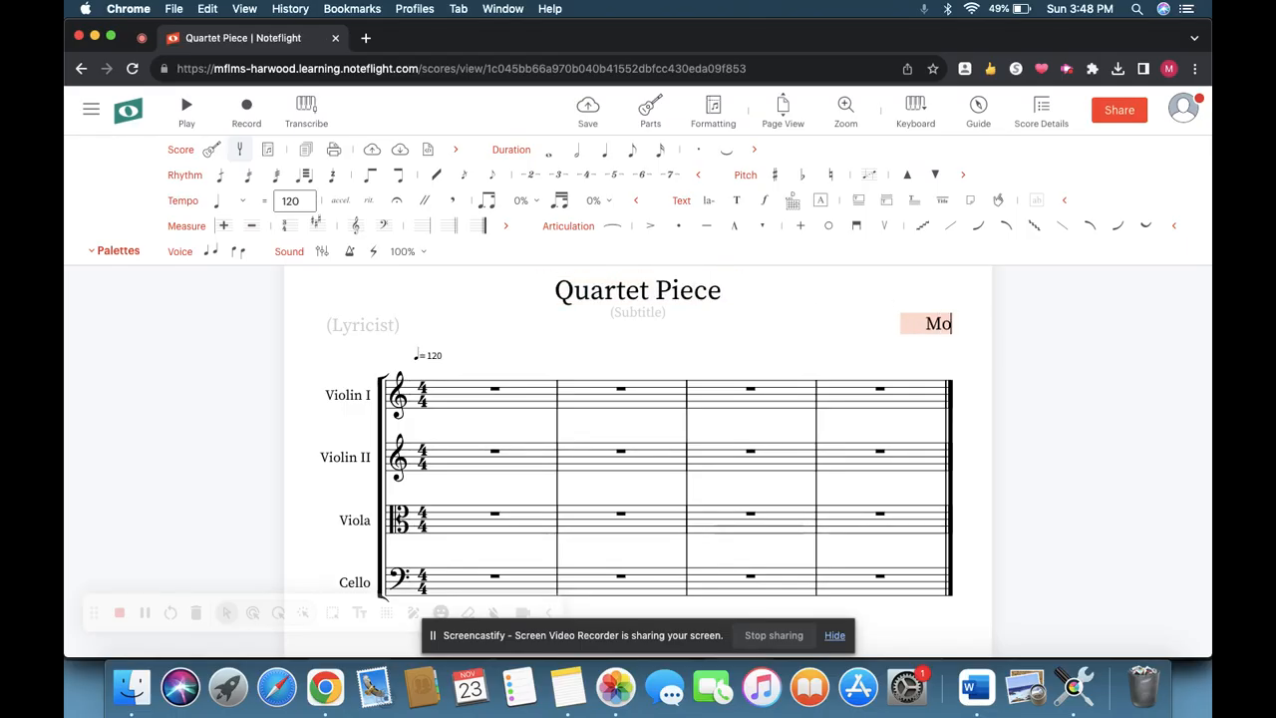
{"action": "type", "text": "lly Desrochers"}
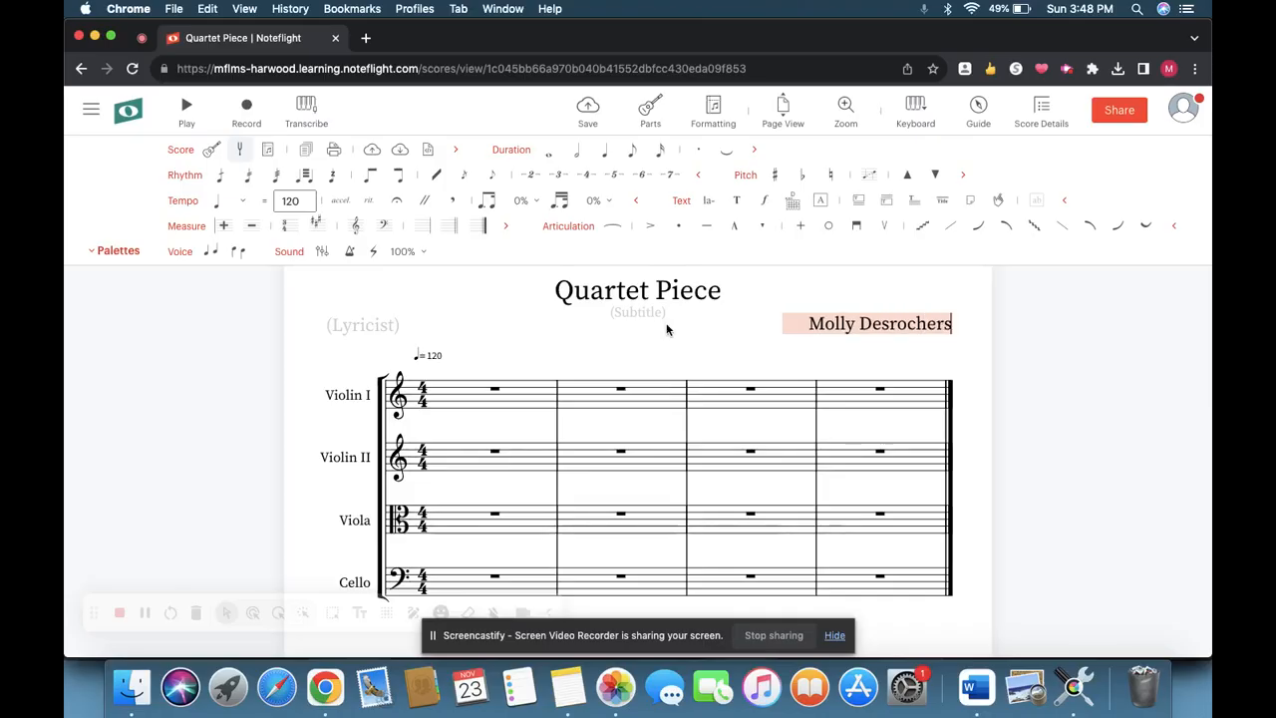
{"action": "left_click", "coordinate": [450, 293]}
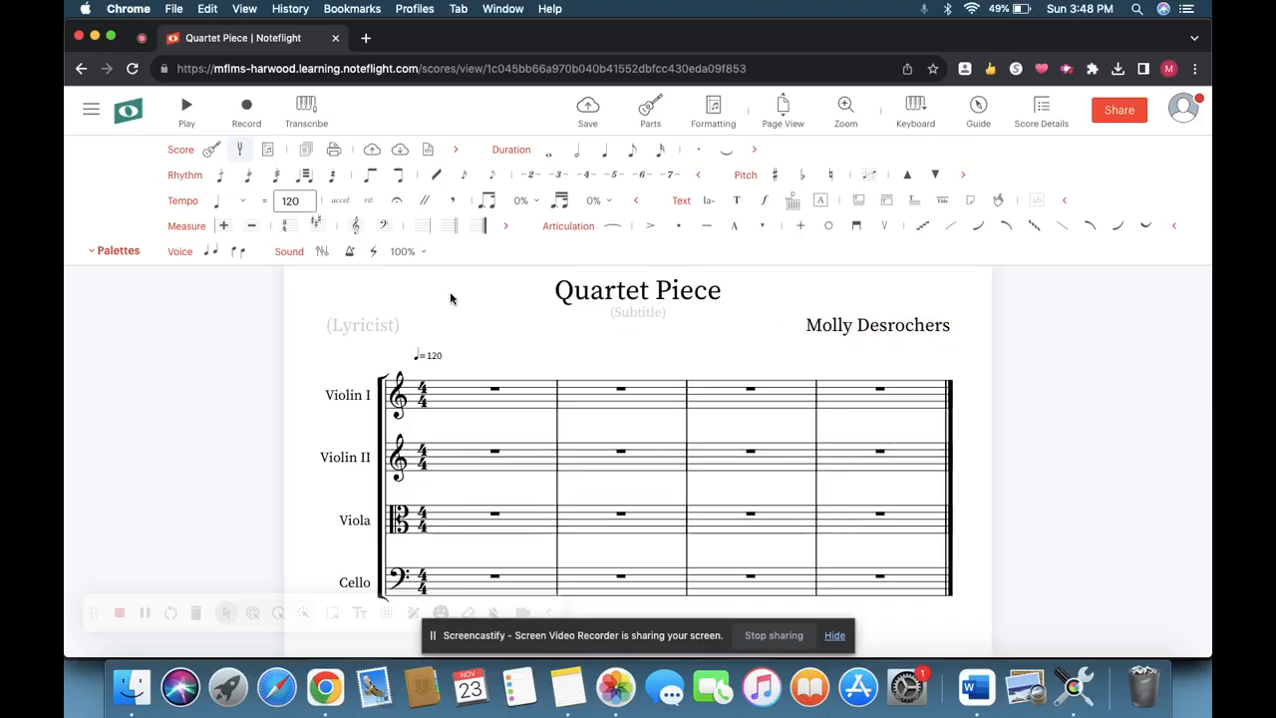
Set the score's tempo to 90 quarter notes per minute
{"action": "scroll", "coordinate": [475, 416], "scroll_direction": "down", "scroll_amount": 2}
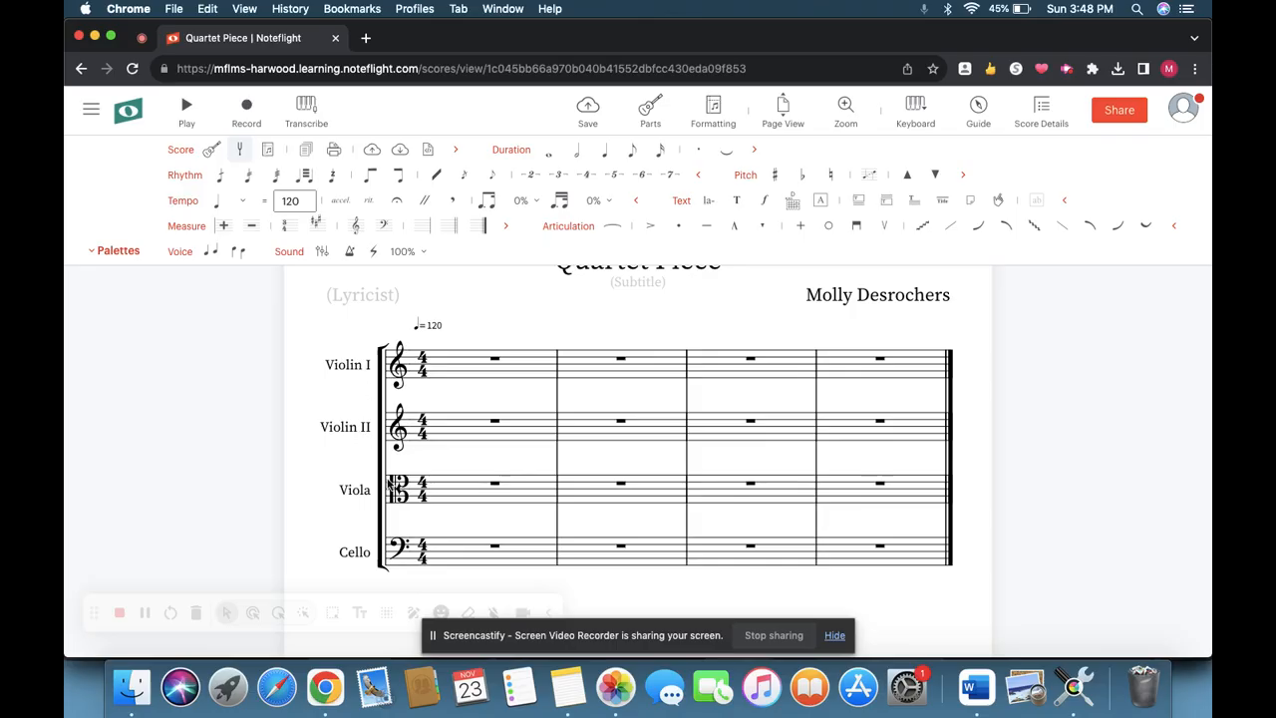
{"action": "scroll", "coordinate": [408, 554], "scroll_direction": "down", "scroll_amount": 1}
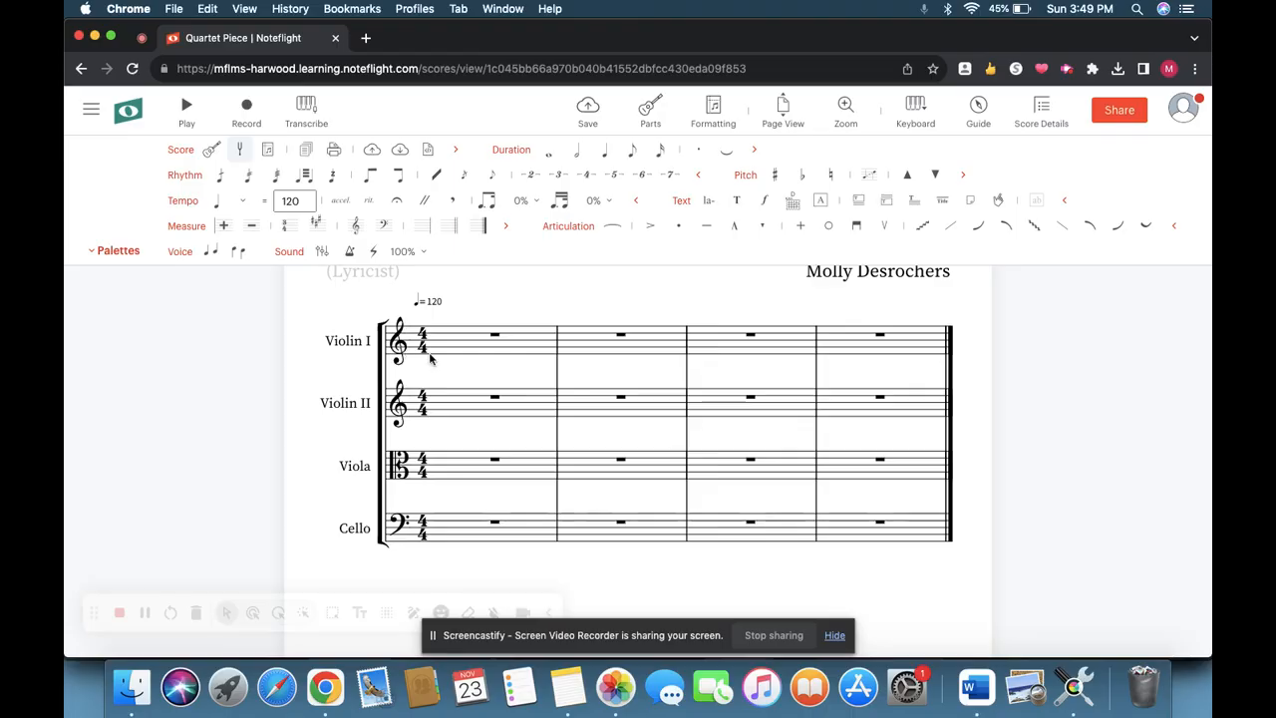
{"action": "scroll", "coordinate": [444, 311], "scroll_direction": "up", "scroll_amount": 2}
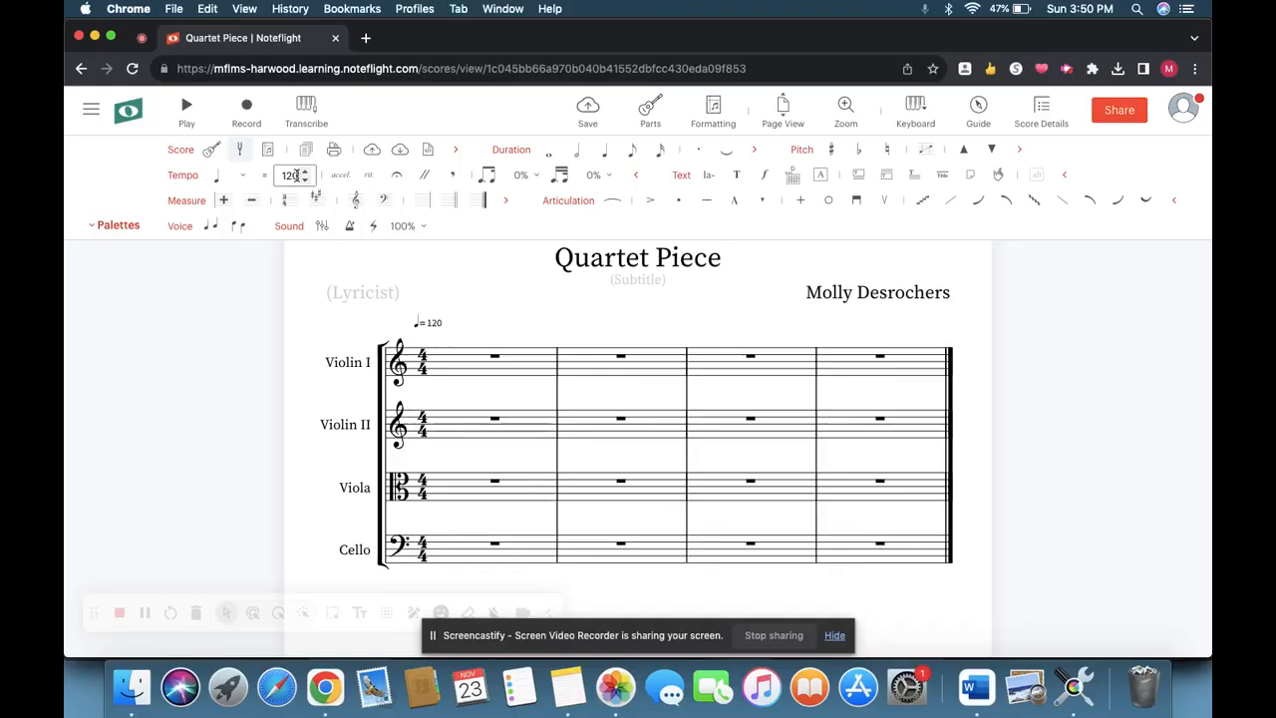
{"action": "key", "text": "BackSpace"}
{"action": "key", "text": "BackSpace"}
{"action": "key", "text": "BackSpace"}
{"action": "type", "text": "90"}
{"action": "key", "text": "Return"}
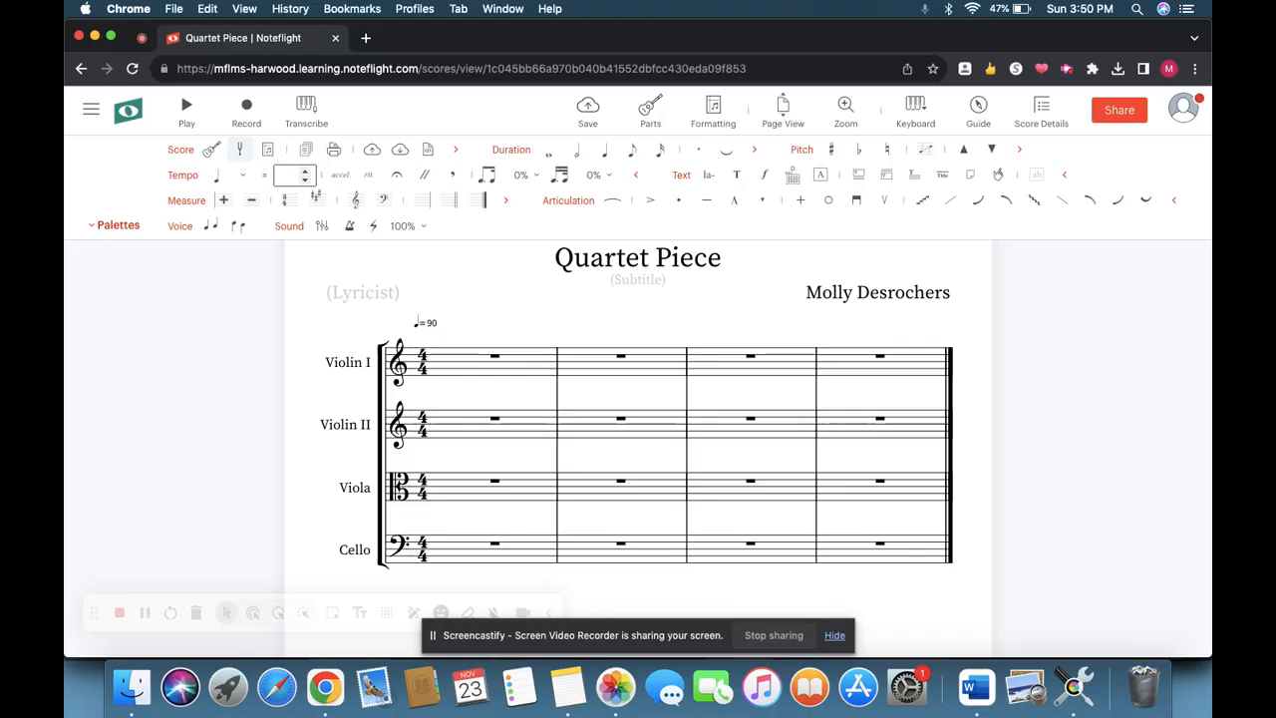
{"action": "left_click", "coordinate": [420, 300]}
{"action": "left_click", "coordinate": [408, 264]}
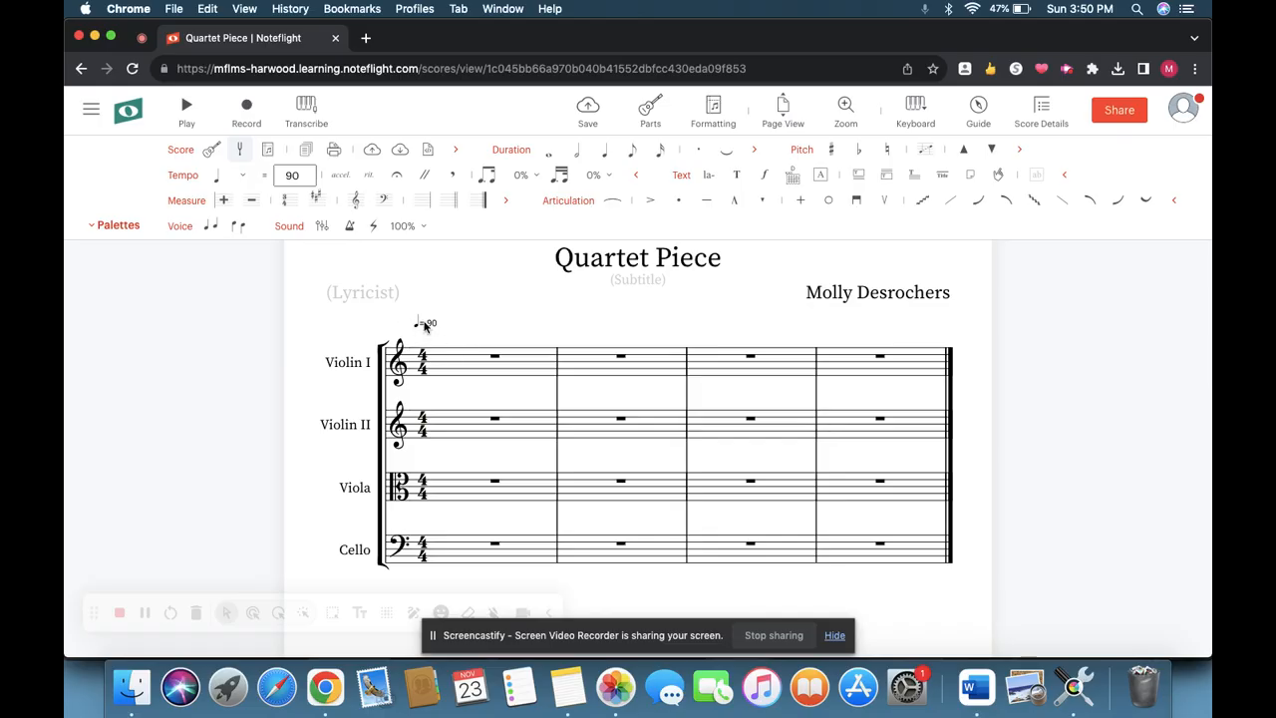
Edit the tempo marking above the first measure directly in the score, setting it to 80
{"action": "left_click", "coordinate": [425, 324]}
{"action": "double_click", "coordinate": [425, 324]}
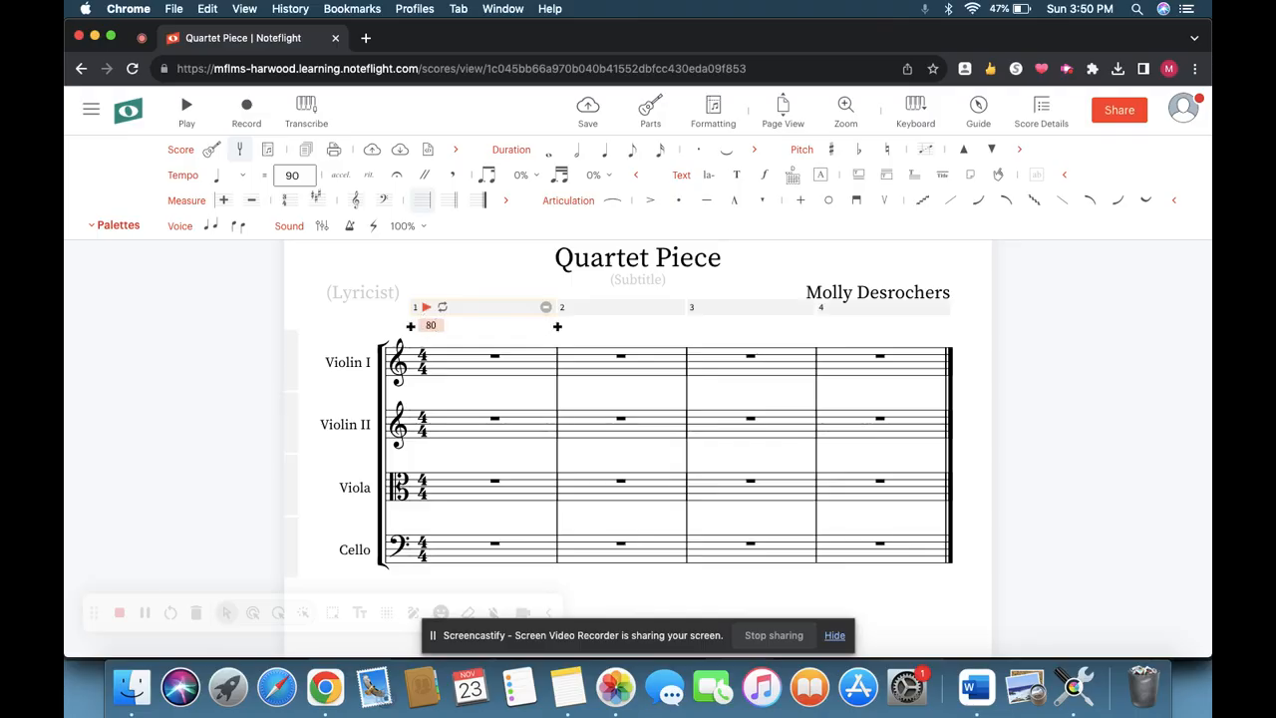
{"action": "key", "text": "Return"}
{"action": "left_click", "coordinate": [416, 269]}
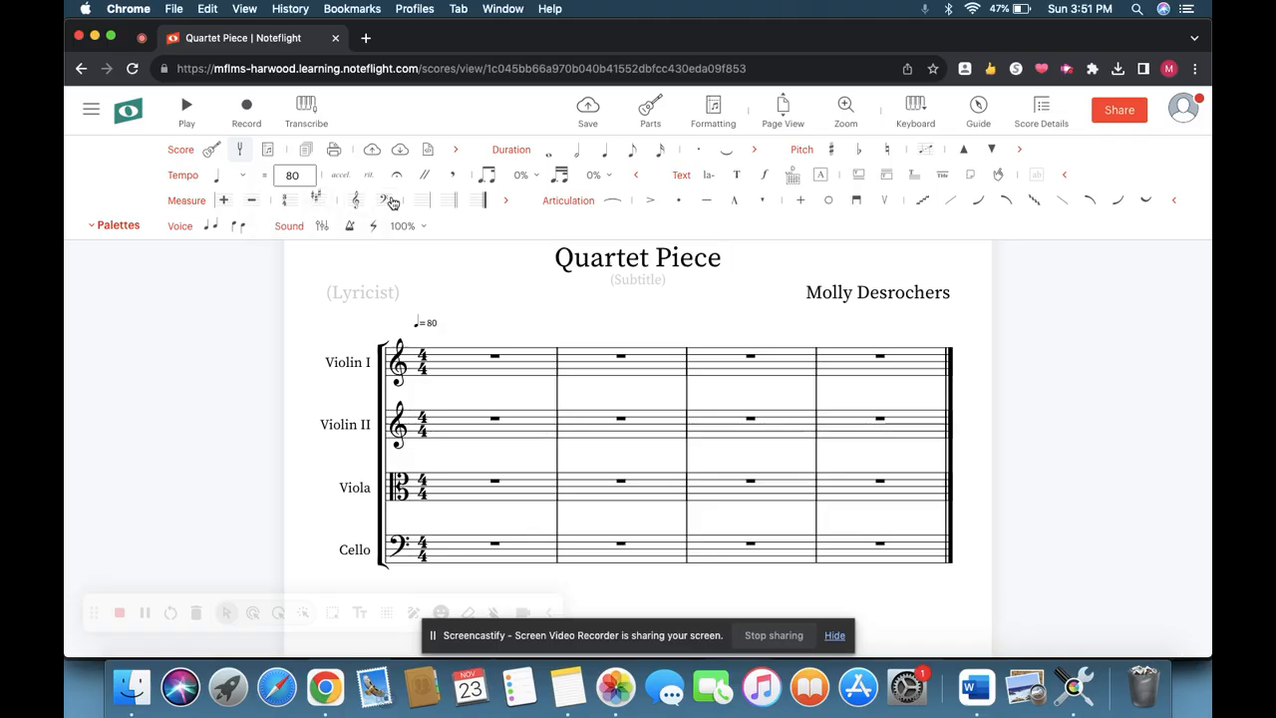
Change the key signature to B minor, using the Minor mode with two sharps
{"action": "left_click", "coordinate": [317, 204]}
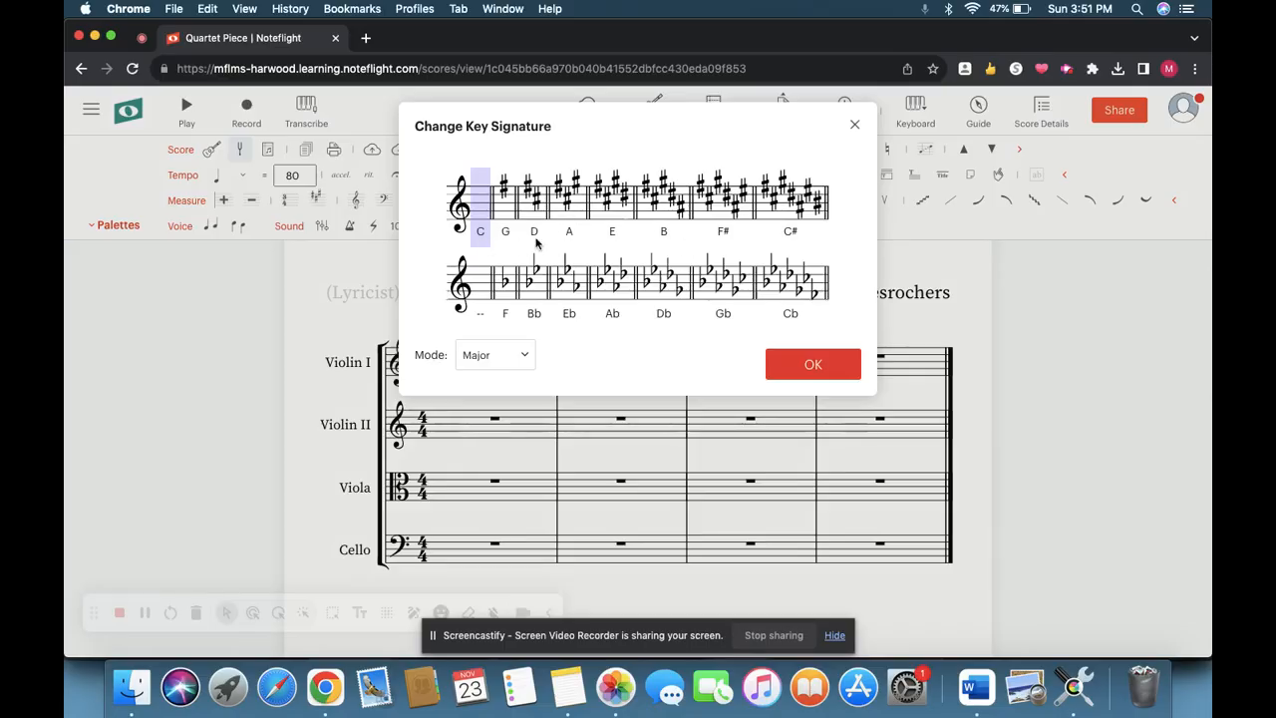
{"action": "left_click", "coordinate": [525, 358]}
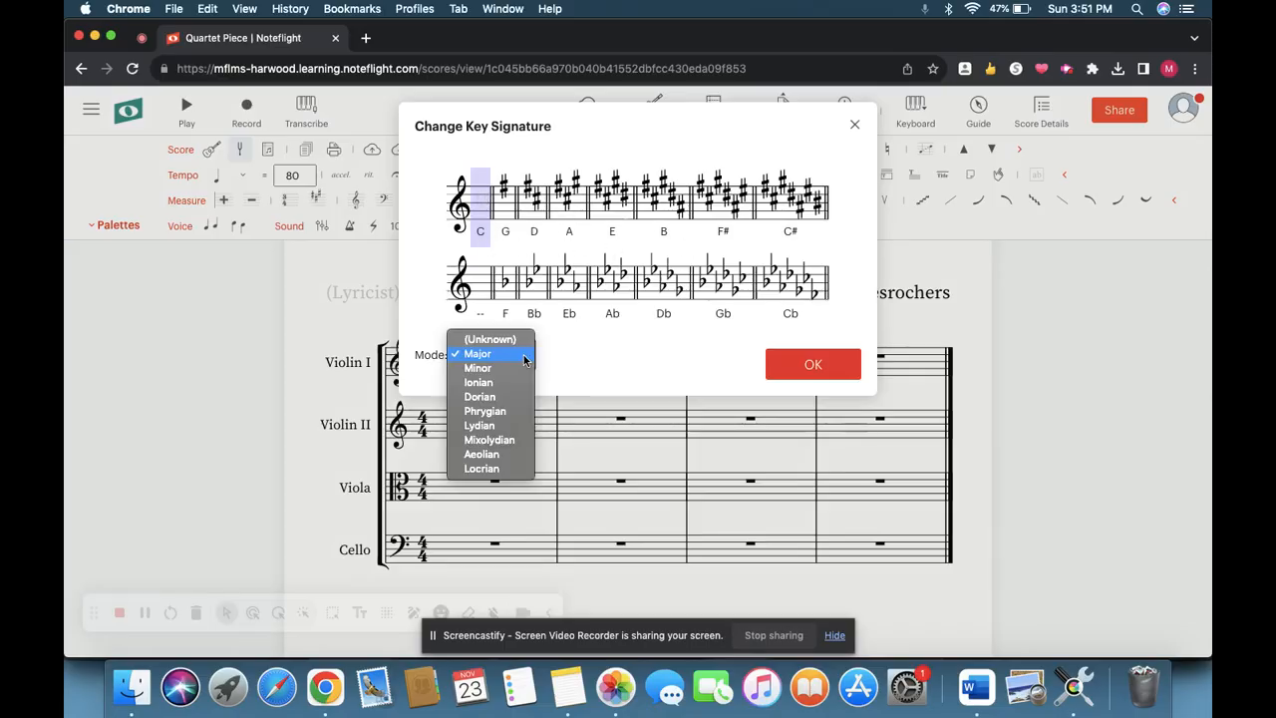
{"action": "left_click", "coordinate": [499, 373]}
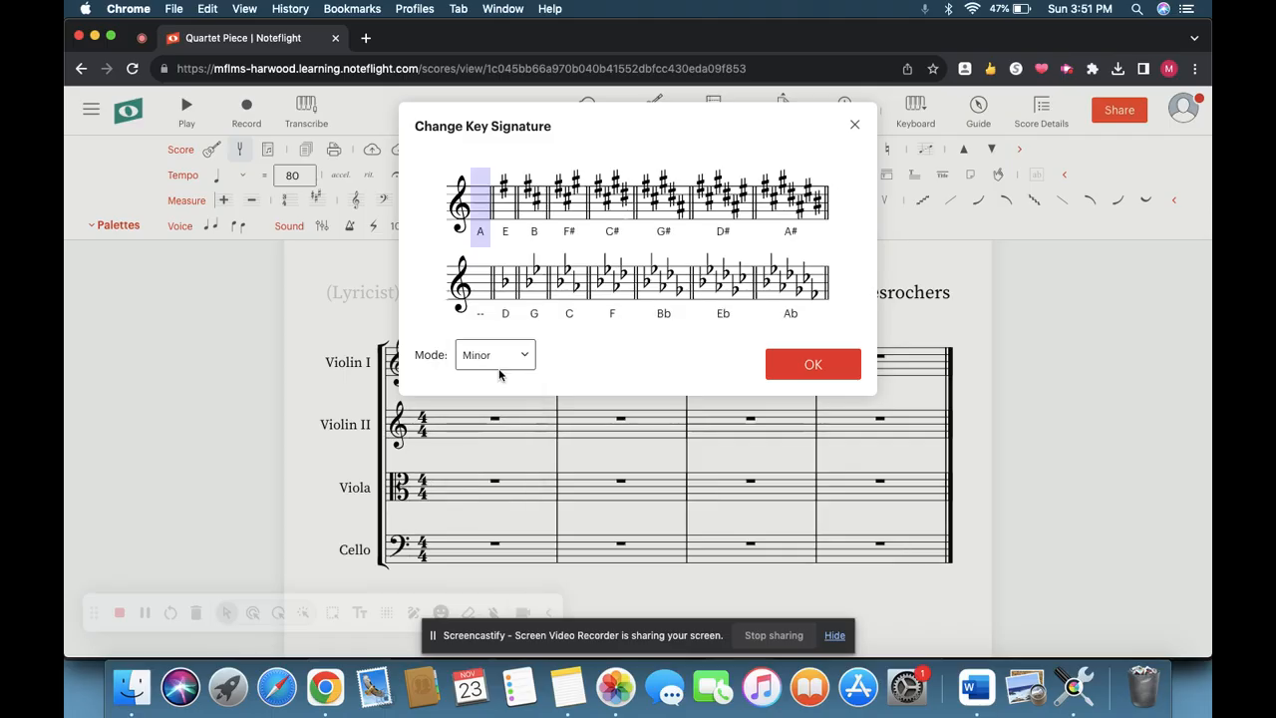
{"action": "left_click", "coordinate": [537, 218]}
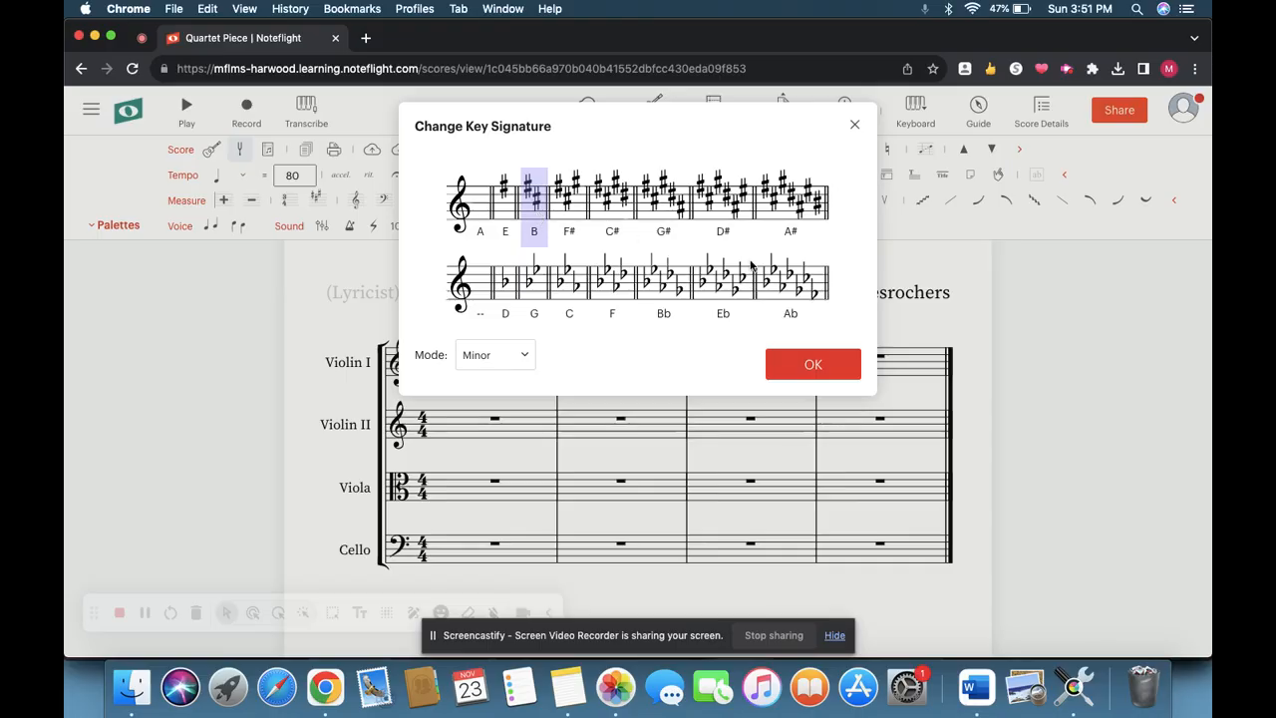
{"action": "left_click", "coordinate": [810, 363]}
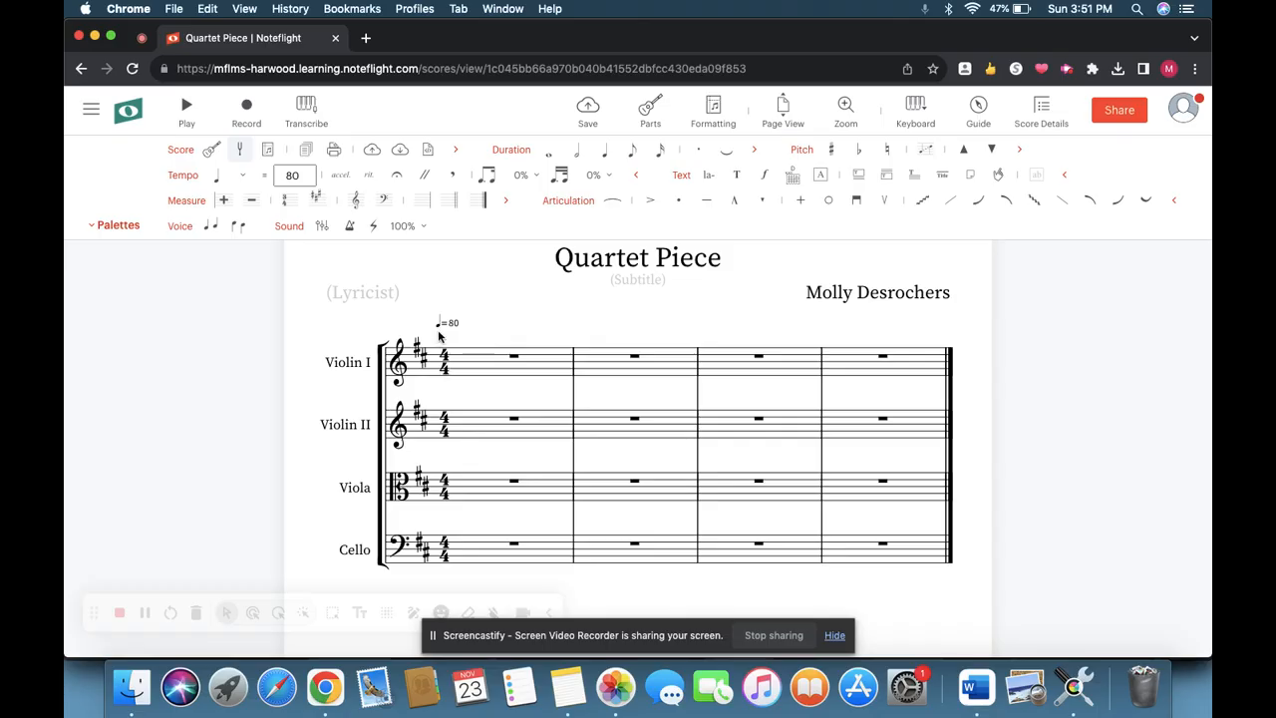
Change the time signature of the whole score to 3/4
{"action": "left_click", "coordinate": [287, 204]}
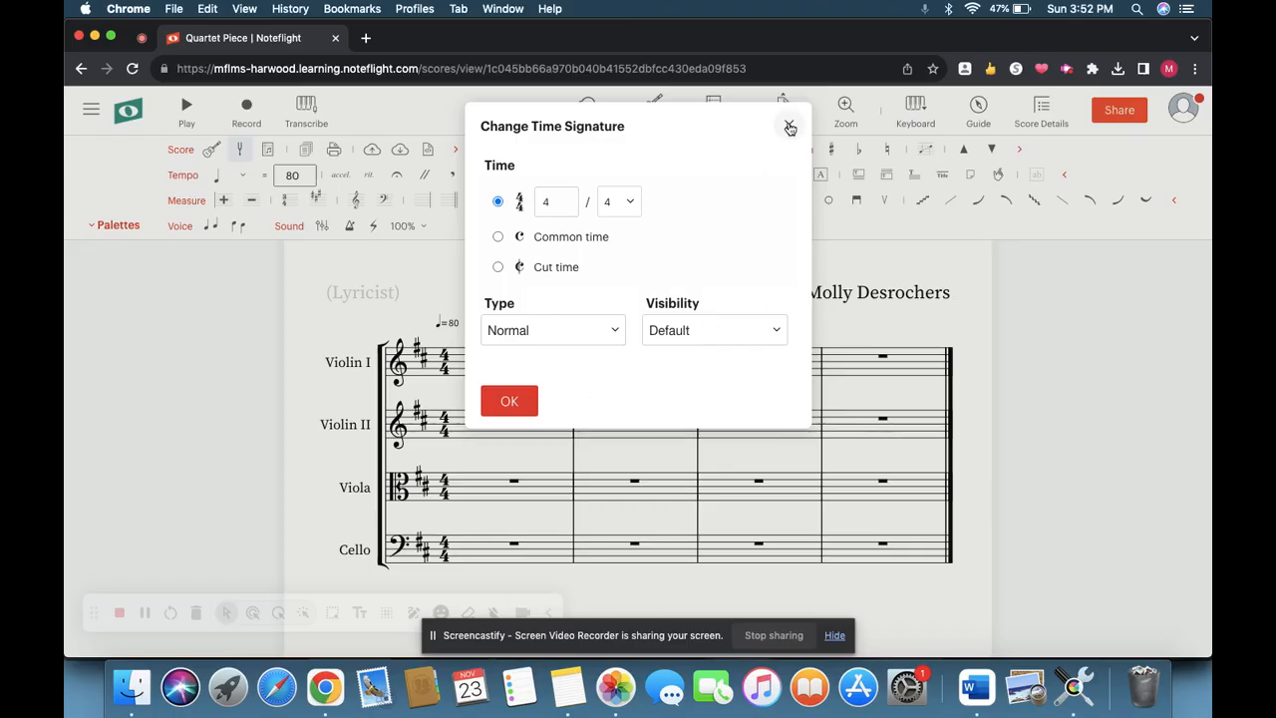
{"action": "left_click", "coordinate": [788, 128]}
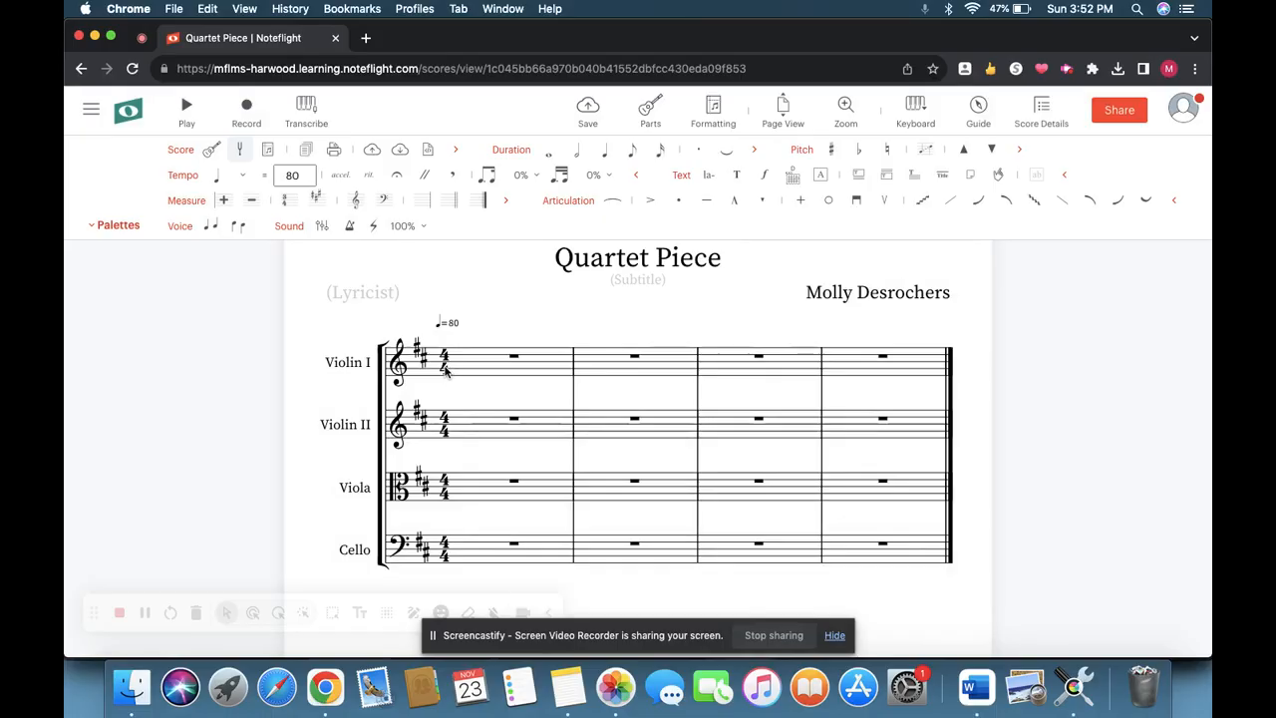
{"action": "double_click", "coordinate": [444, 370]}
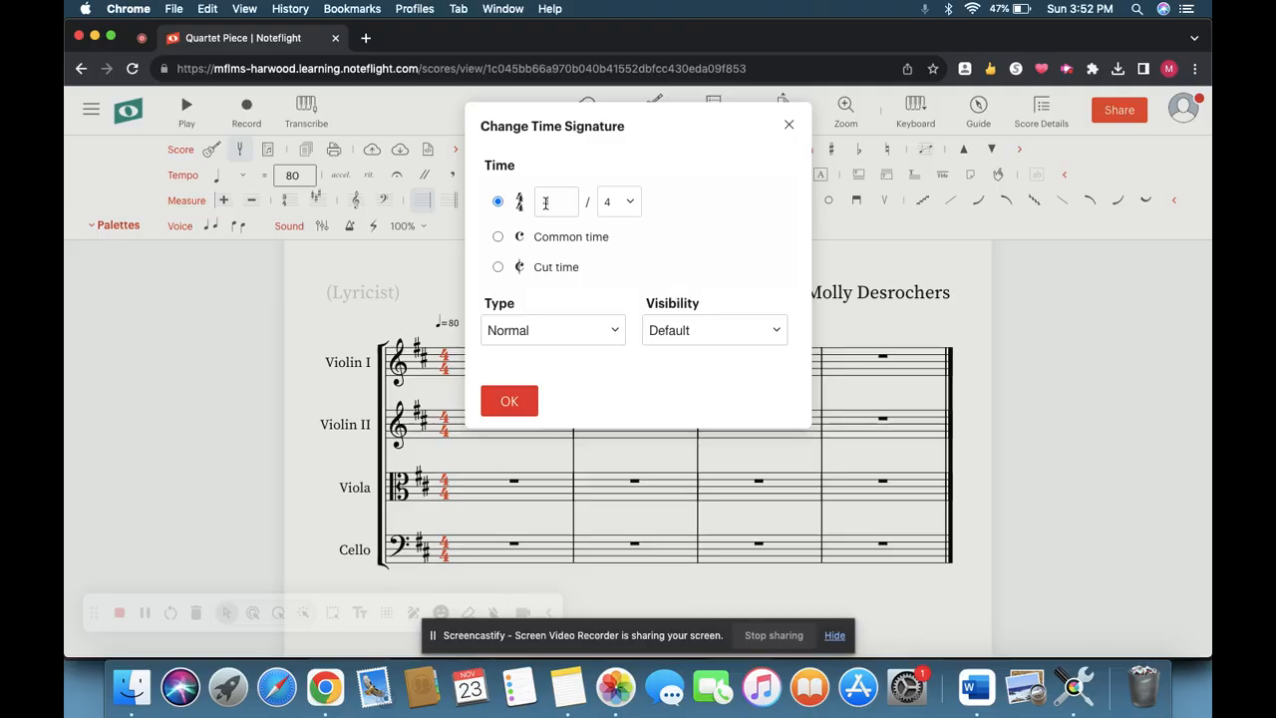
{"action": "left_click", "coordinate": [497, 237]}
{"action": "left_click", "coordinate": [497, 267]}
{"action": "left_click", "coordinate": [497, 236]}
{"action": "key", "text": "BackSpace"}
{"action": "type", "text": "3"}
{"action": "left_click", "coordinate": [508, 402]}
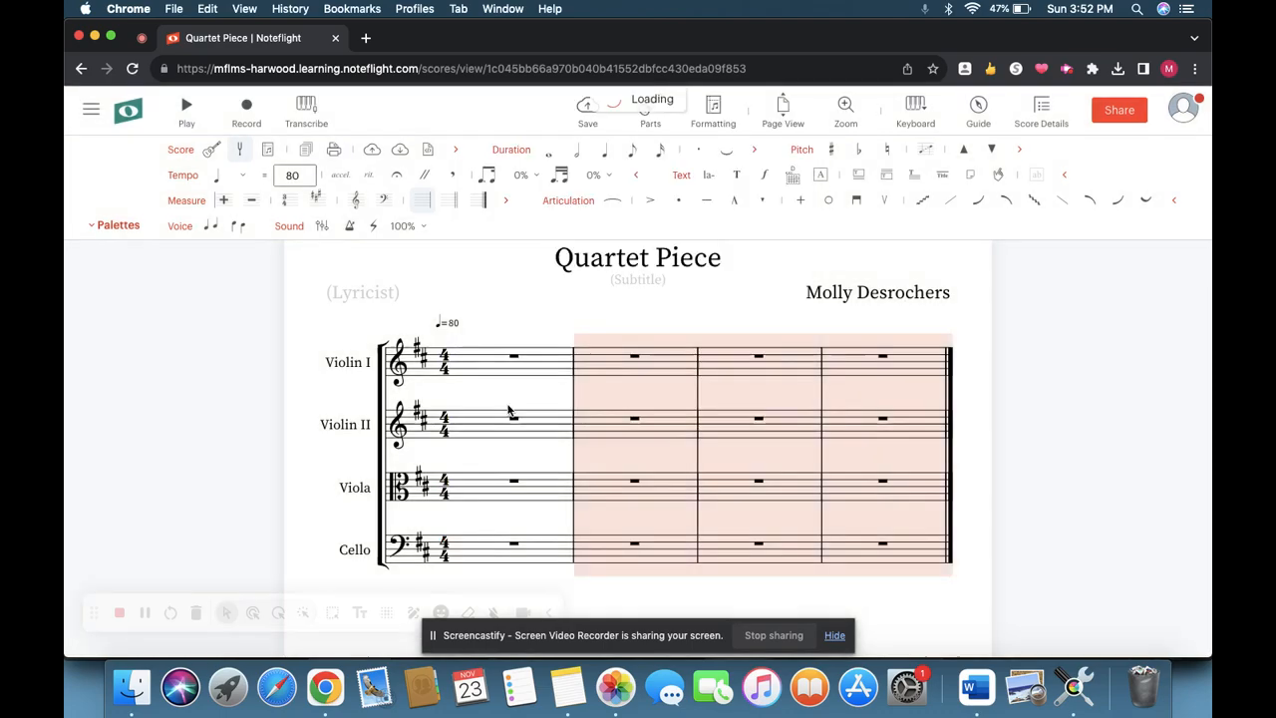
{"action": "left_click", "coordinate": [422, 270]}
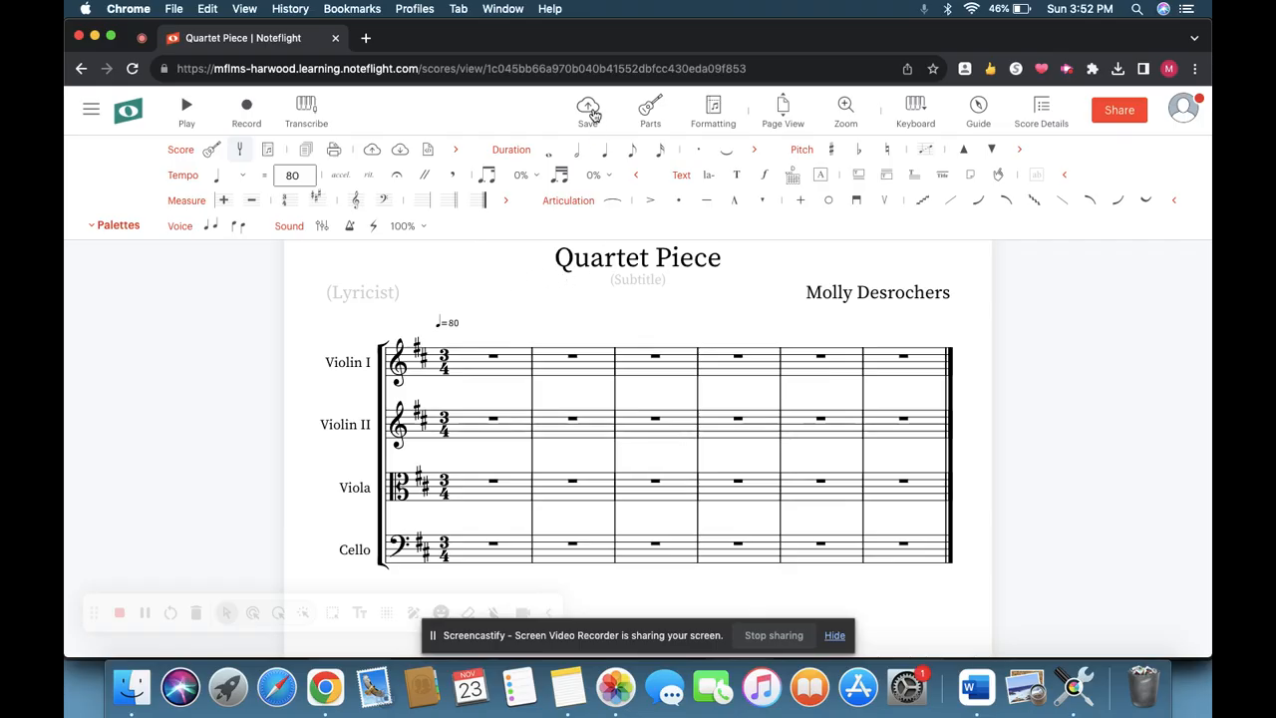
Save the quartet score
{"action": "left_click", "coordinate": [590, 112]}
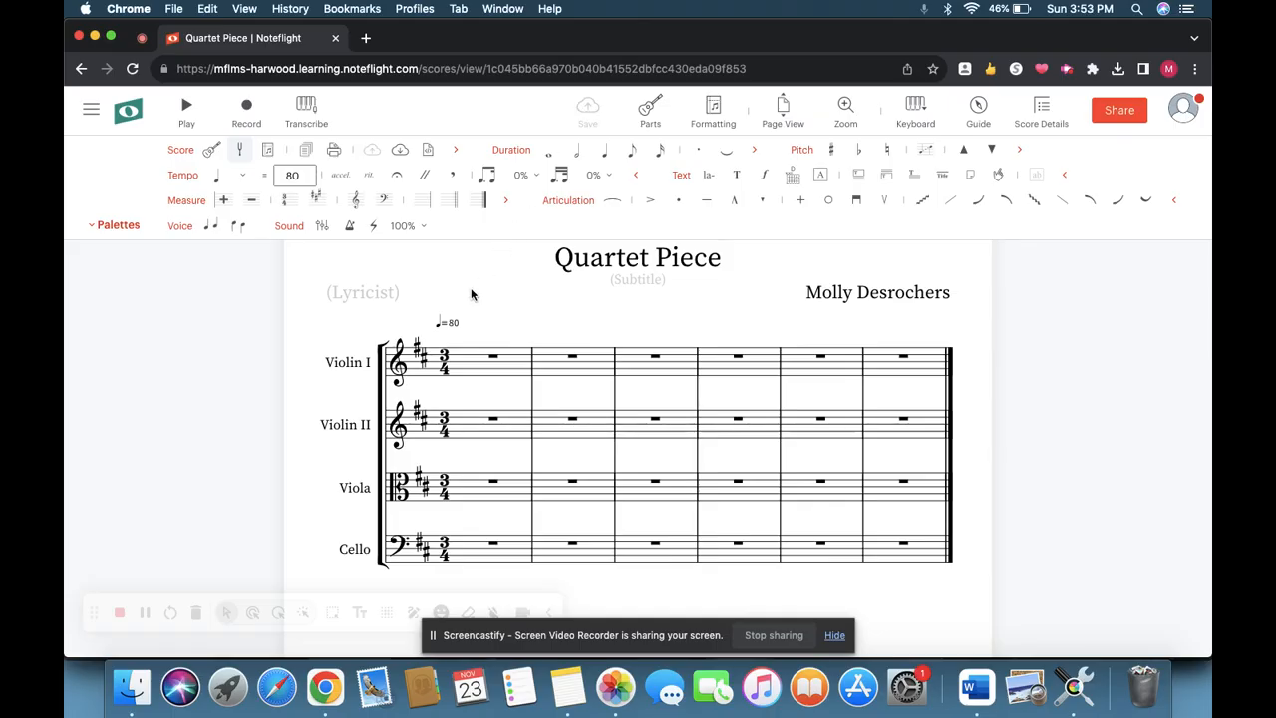
{"action": "scroll", "coordinate": [473, 295], "scroll_direction": "up", "scroll_amount": 1}
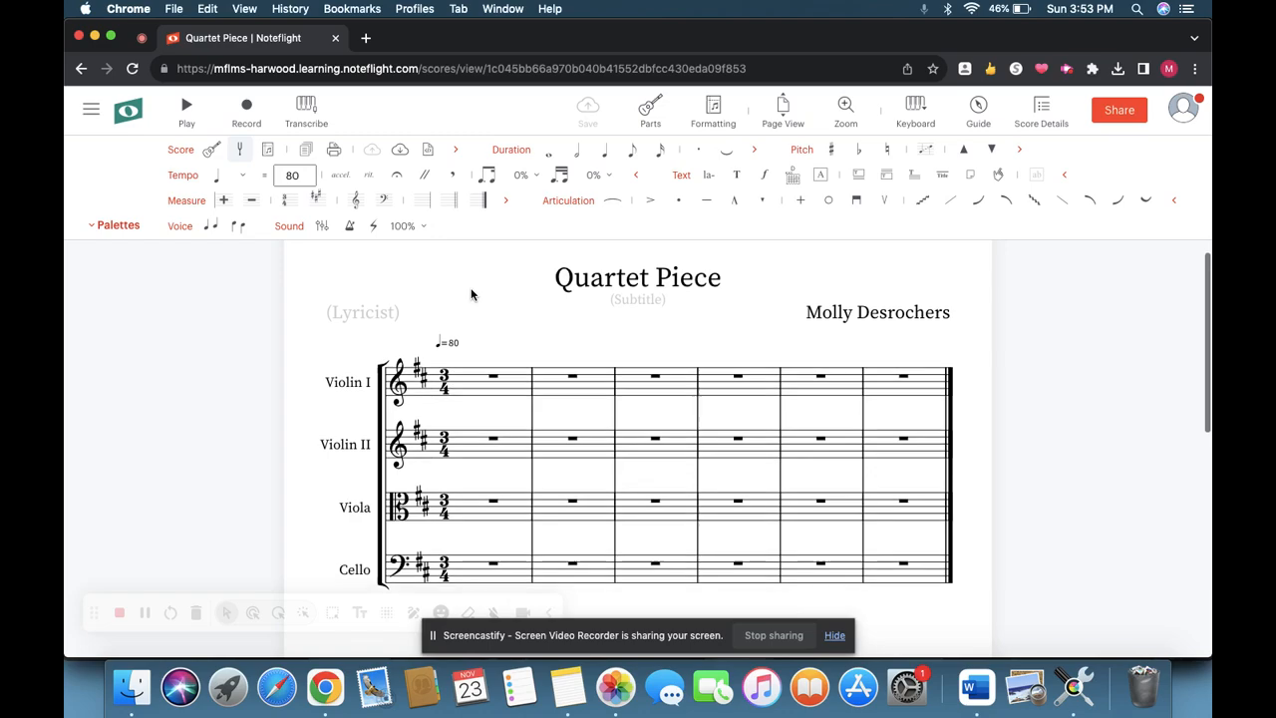
{"action": "scroll", "coordinate": [473, 295], "scroll_direction": "down", "scroll_amount": 1}
{"action": "scroll", "coordinate": [473, 295], "scroll_direction": "up", "scroll_amount": 1}
{"action": "scroll", "coordinate": [472, 295], "scroll_direction": "up", "scroll_amount": 1}
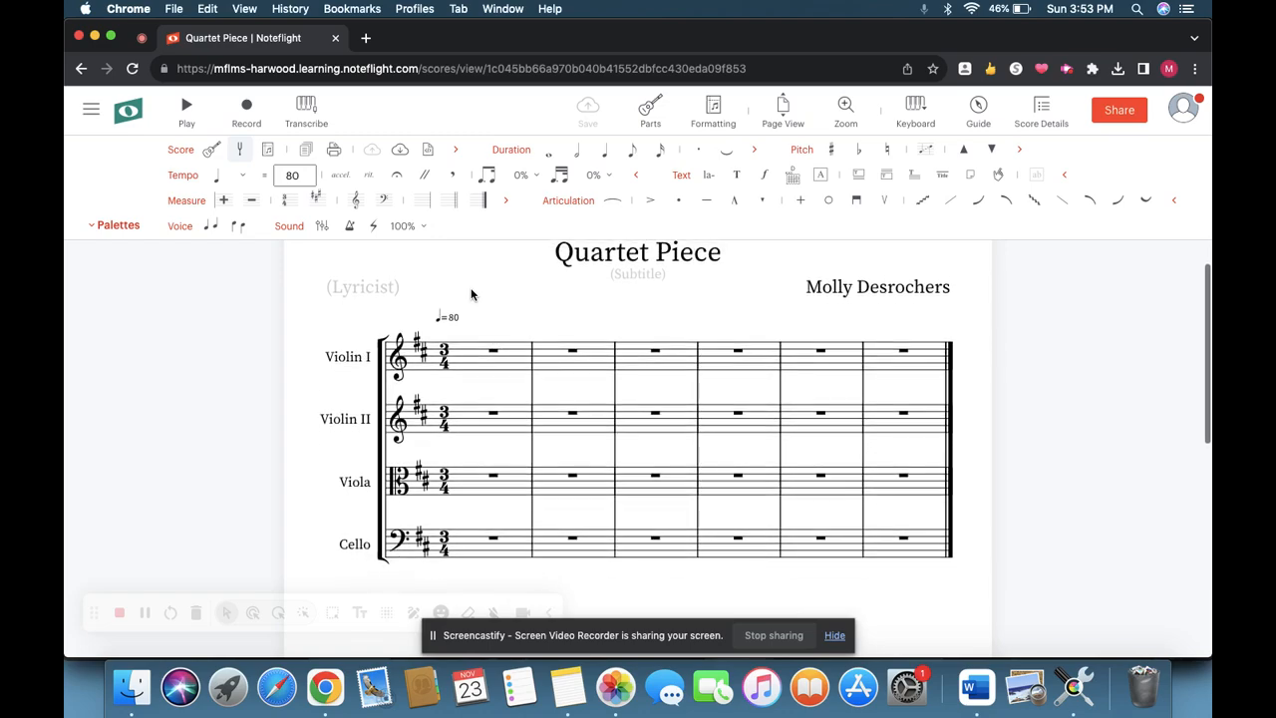